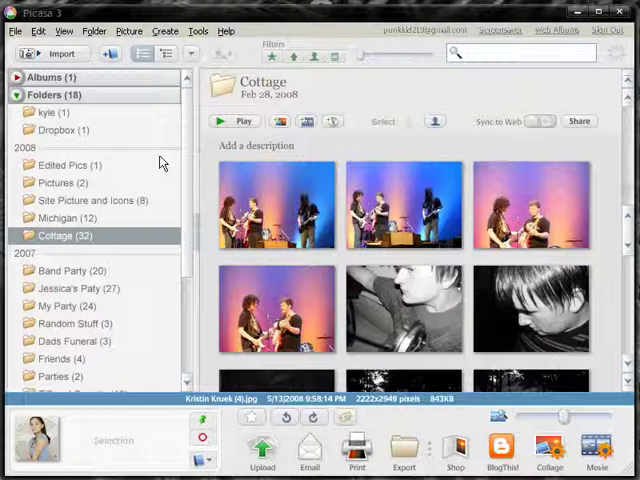
scroll(150, 180, "down", 2)
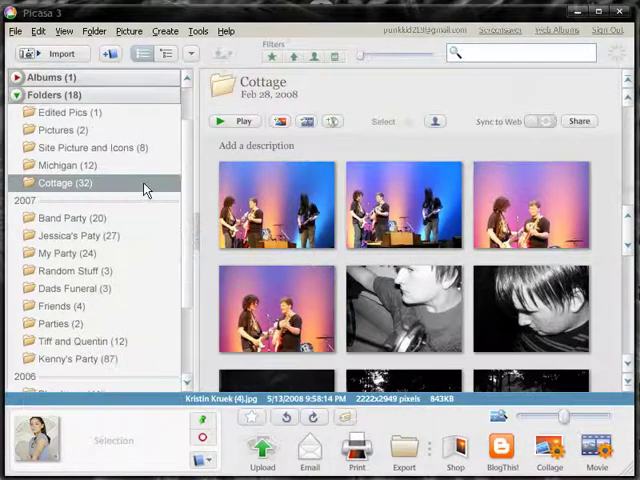
scroll(145, 183, "up", 1)
scroll(145, 183, "up", 1)
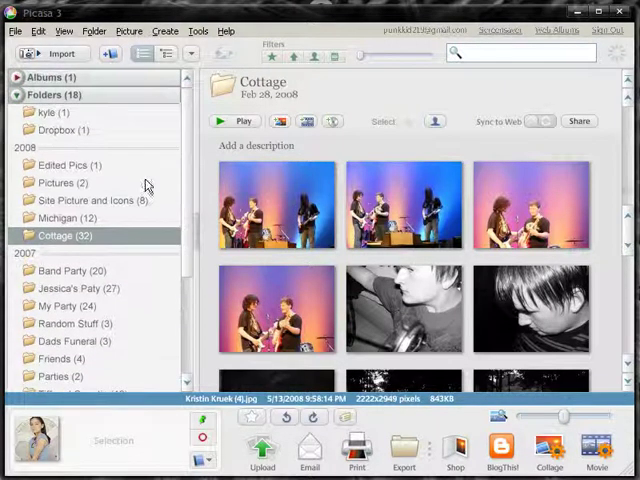
Browse the Dropbox, kyle, Pictures and Friends folders, then open a Kenny's Party skateboarding photo.
left_click(70, 130)
left_click(46, 112)
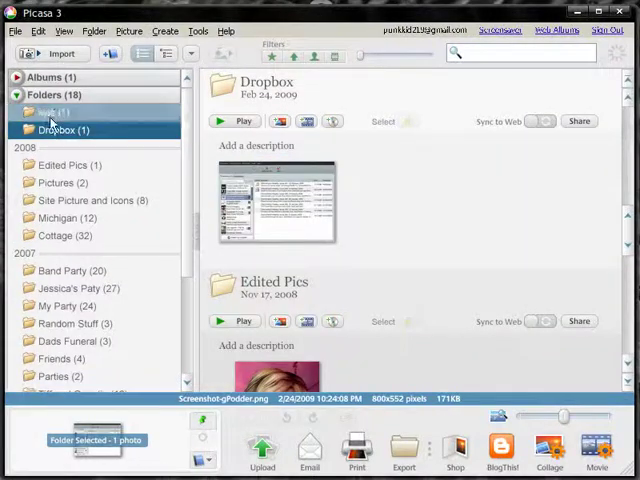
left_click(58, 183)
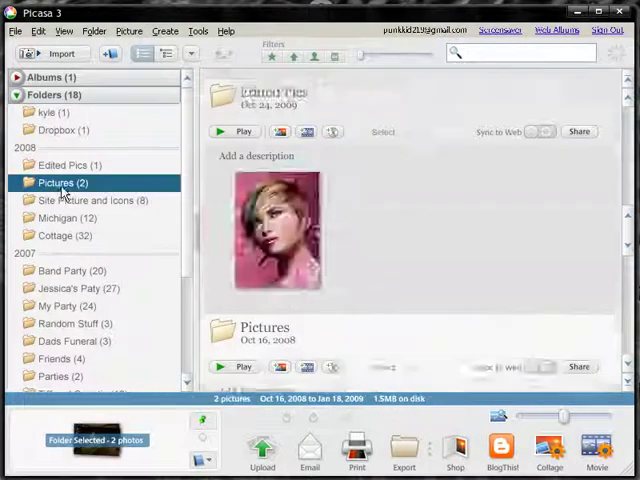
scroll(150, 280, "down", 2)
left_click(80, 253)
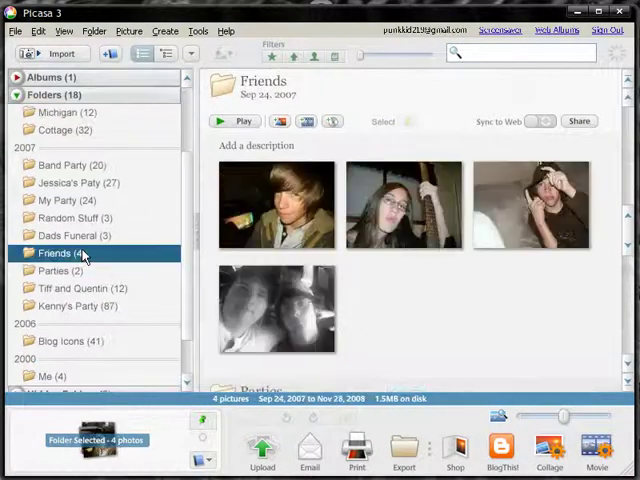
scroll(340, 258, "down", 3)
scroll(335, 255, "down", 3)
scroll(300, 265, "down", 4)
scroll(292, 270, "down", 4)
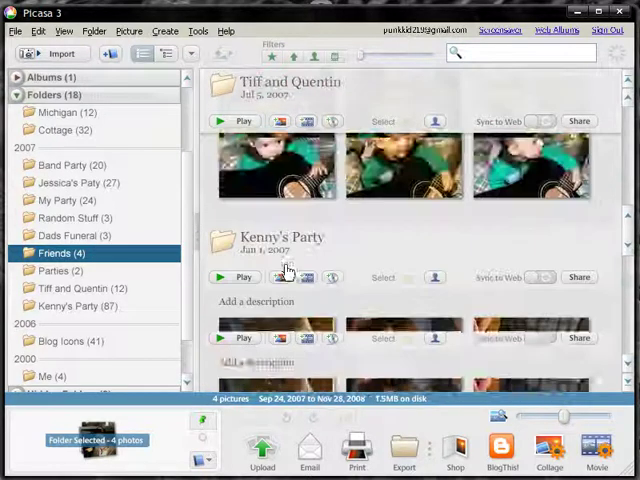
scroll(288, 270, "down", 4)
scroll(350, 235, "down", 4)
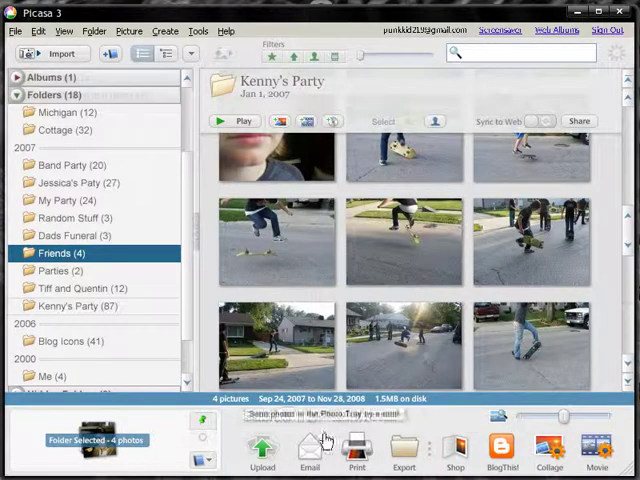
double_click(407, 246)
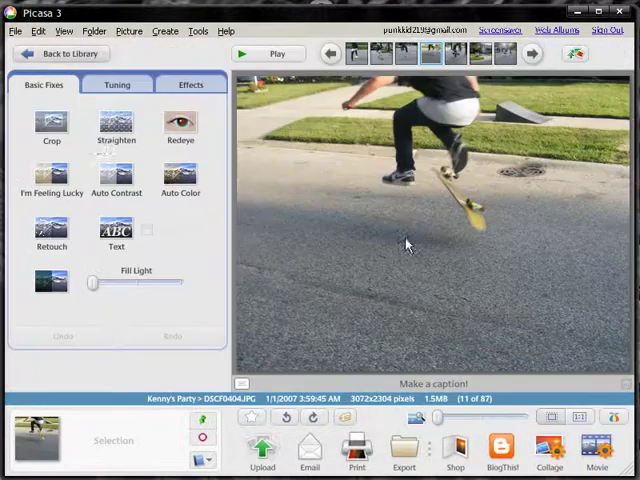
Leave the editor via Back to Library, returning to the Kenny's Party folder.
left_click(58, 54)
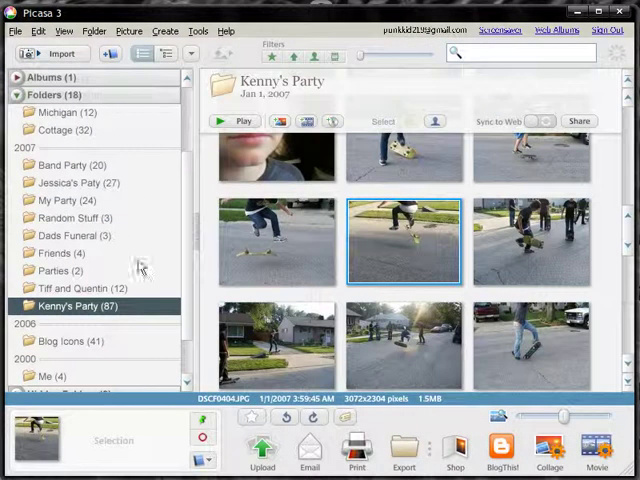
scroll(139, 264, "down", 2)
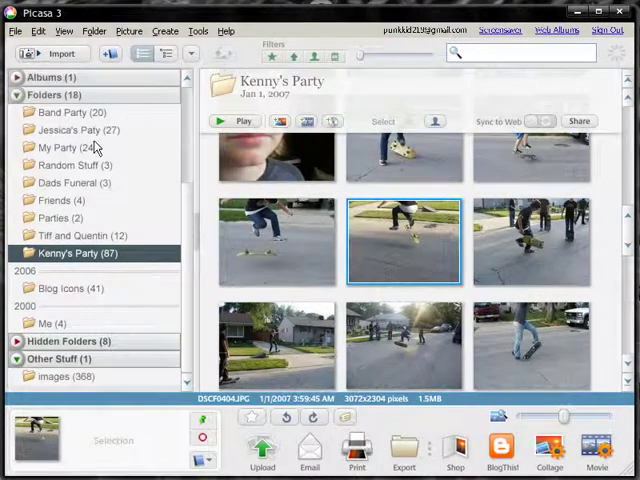